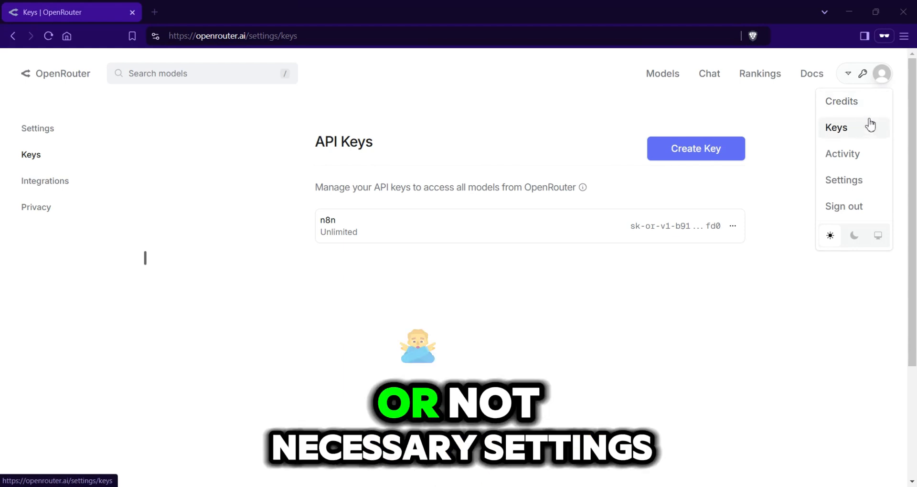
Open the API Keys page of the OpenRouter account
{"action": "left_click", "coordinate": [839, 127]}
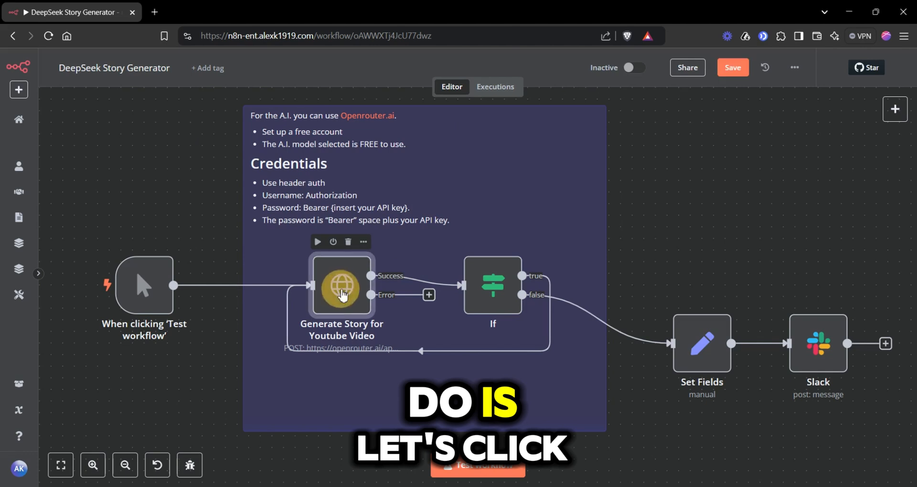
{"action": "double_click", "coordinate": [342, 295]}
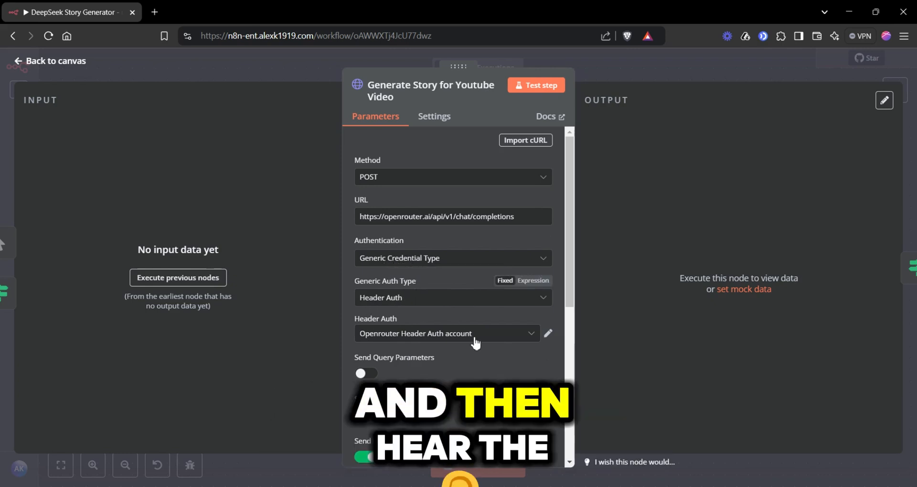
{"action": "left_click", "coordinate": [532, 333]}
{"action": "left_click", "coordinate": [530, 365]}
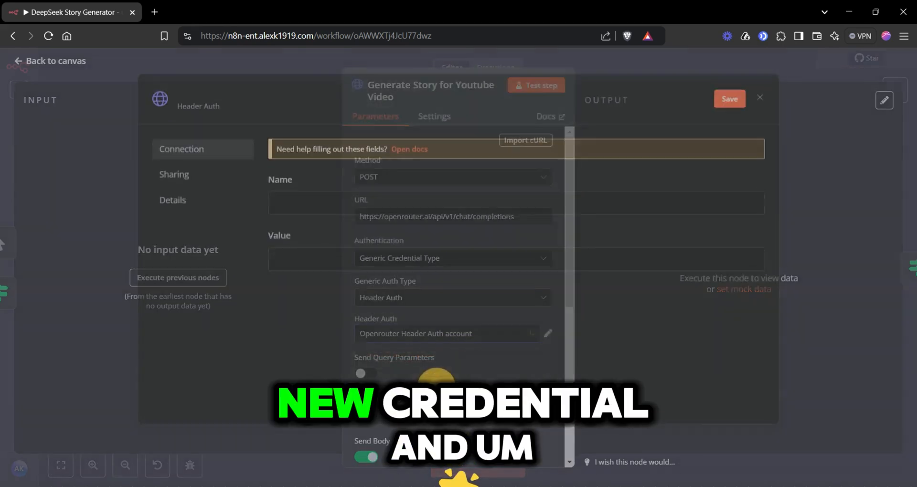
{"action": "left_click", "coordinate": [337, 207]}
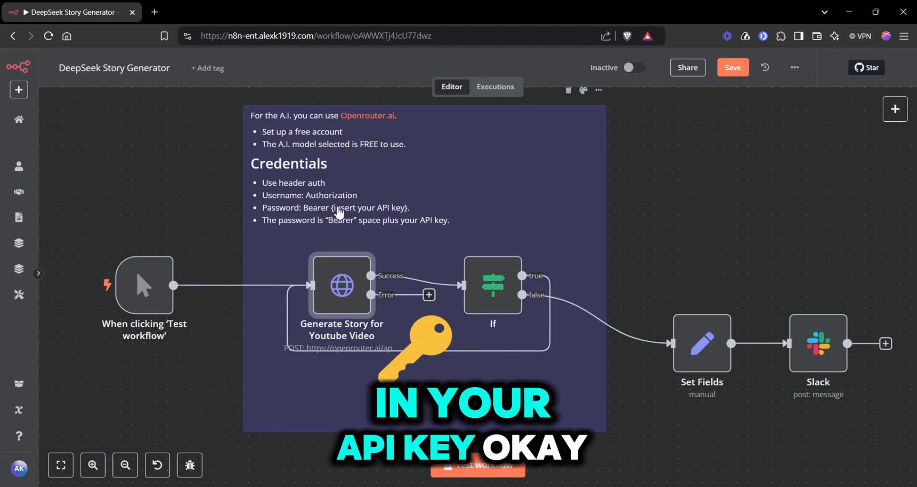
Start a new Header Auth credential in the Generate Story for Youtube Video node and name its header Authorization
{"action": "double_click", "coordinate": [345, 310]}
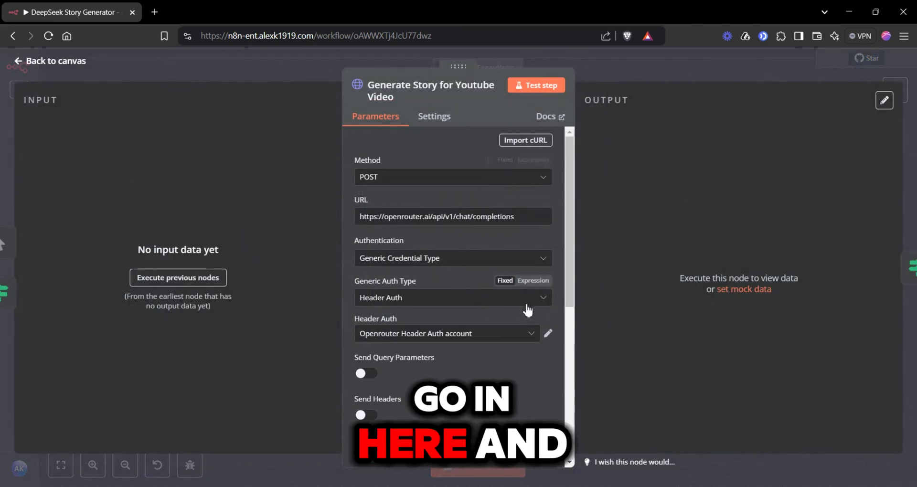
{"action": "left_click", "coordinate": [534, 337]}
{"action": "left_click", "coordinate": [382, 390]}
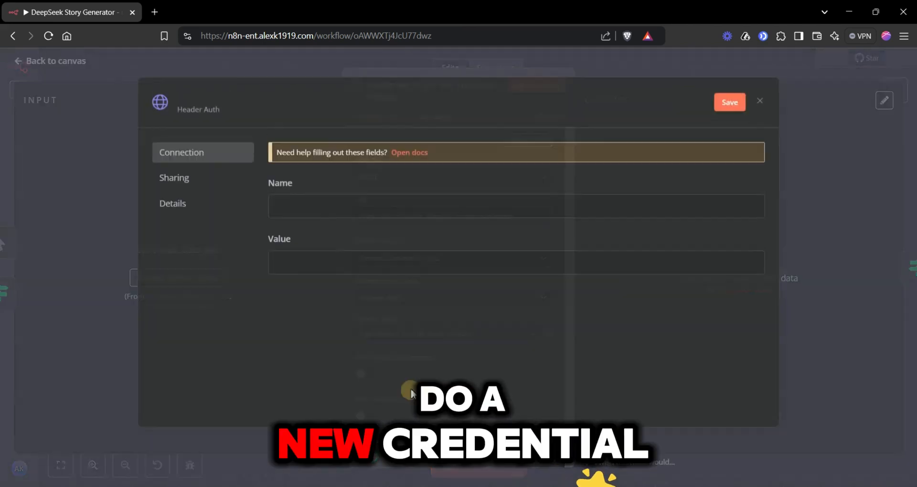
{"action": "type", "text": "A"}
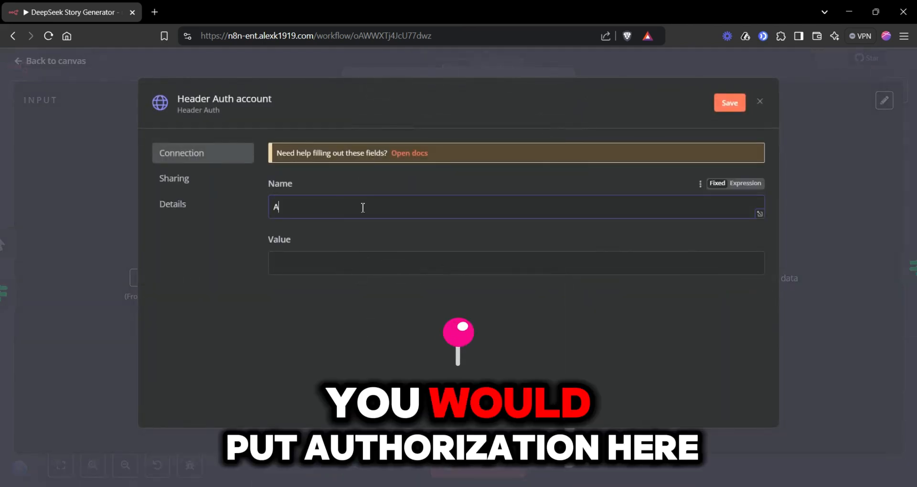
{"action": "type", "text": "uthorization"}
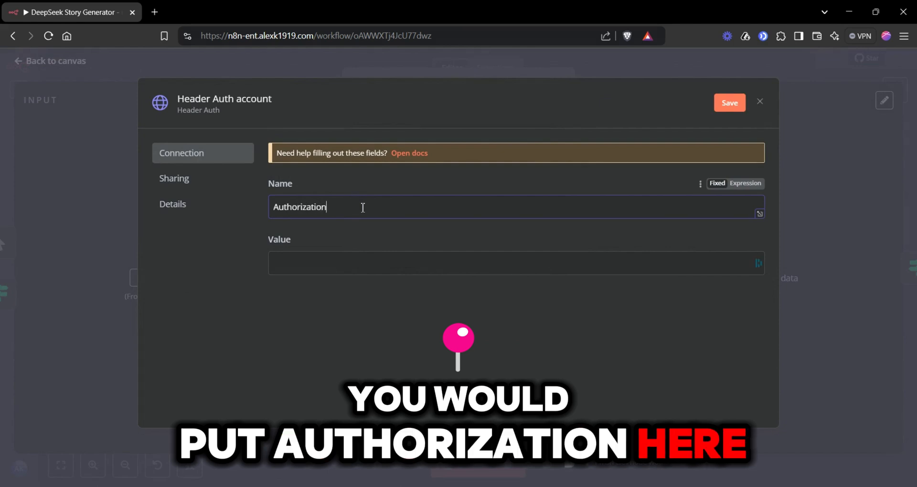
{"action": "left_click", "coordinate": [341, 263]}
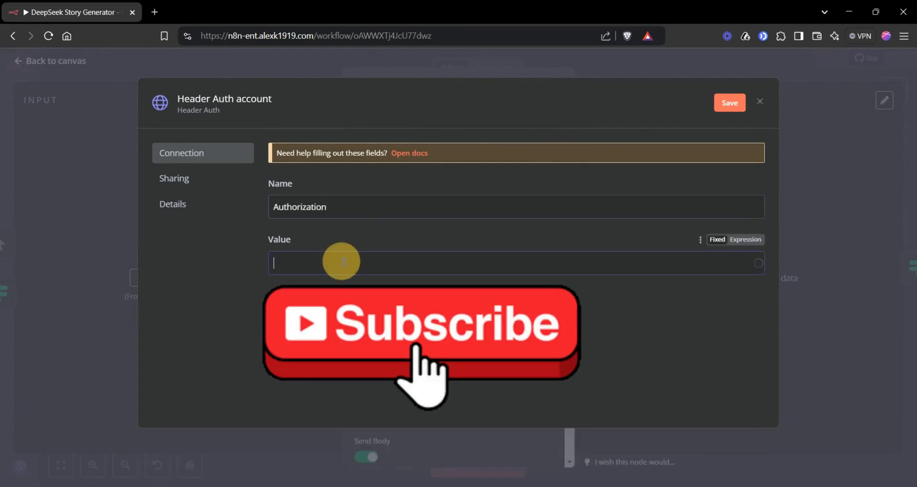
{"action": "type", "text": "••••••"}
{"action": "key", "text": "BackSpace"}
{"action": "key", "text": "BackSpace"}
{"action": "key", "text": "BackSpace"}
{"action": "key", "text": "BackSpace"}
{"action": "key", "text": "BackSpace"}
{"action": "key", "text": "BackSpace"}
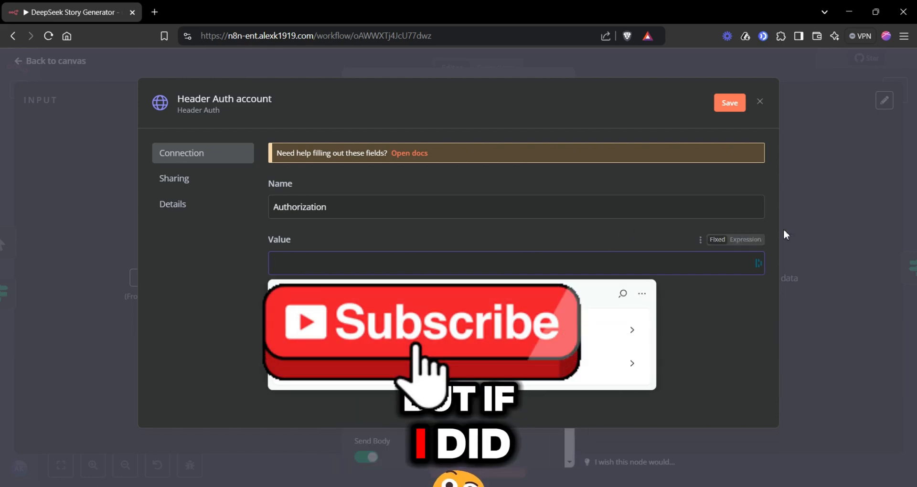
Switch the credential's Value field to an expression and enter Bearer, a space and the API key
{"action": "left_click", "coordinate": [747, 239]}
{"action": "left_click", "coordinate": [316, 260]}
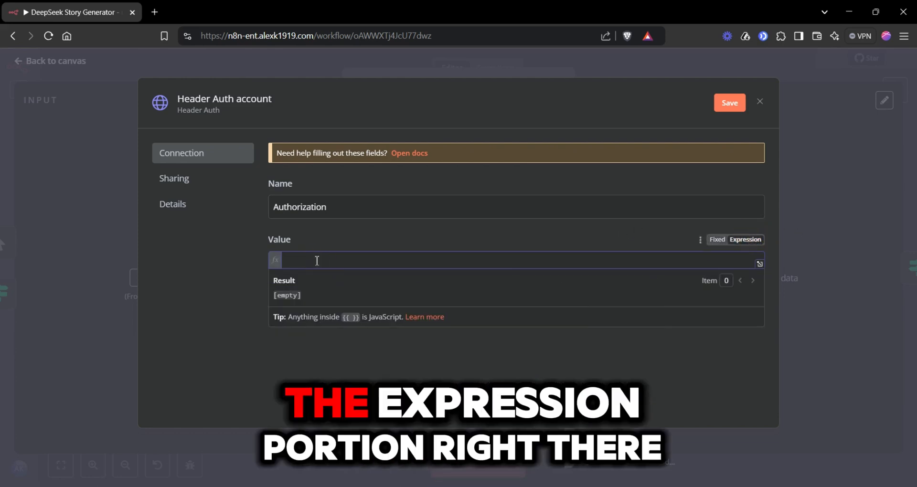
{"action": "type", "text": "Beare"}
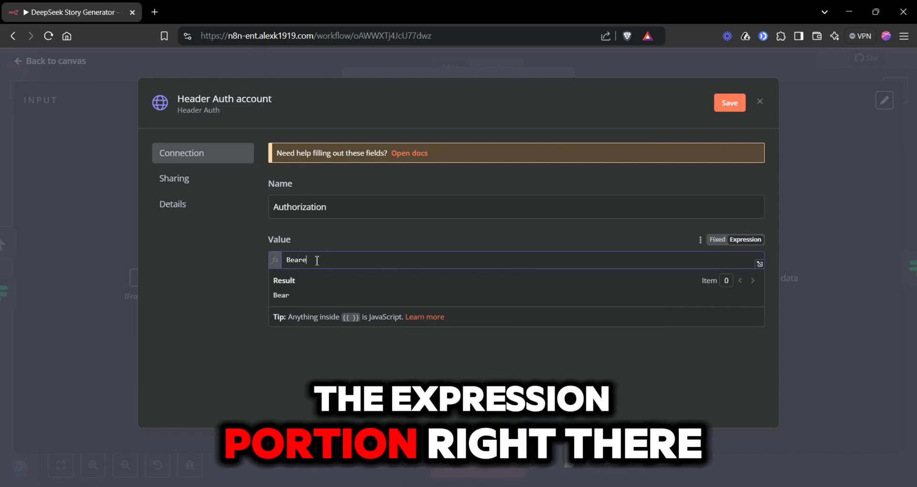
{"action": "type", "text": "r "}
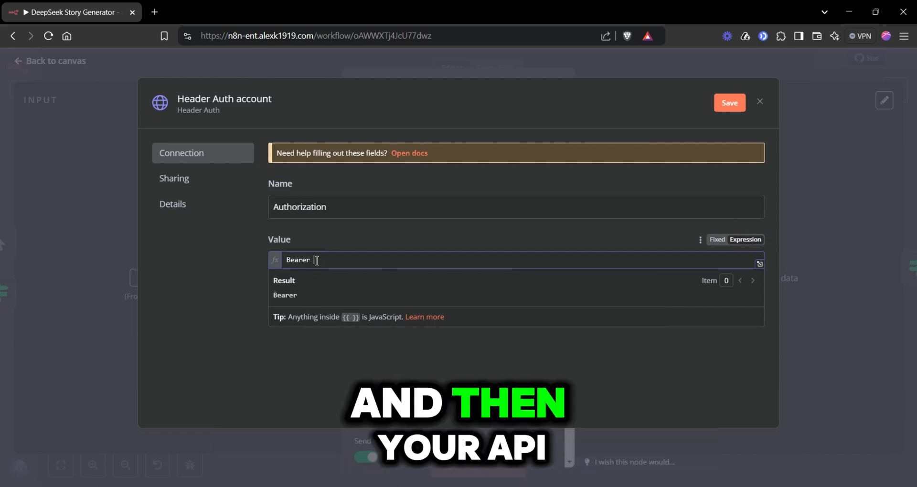
{"action": "type", "text": "APIKEY"}
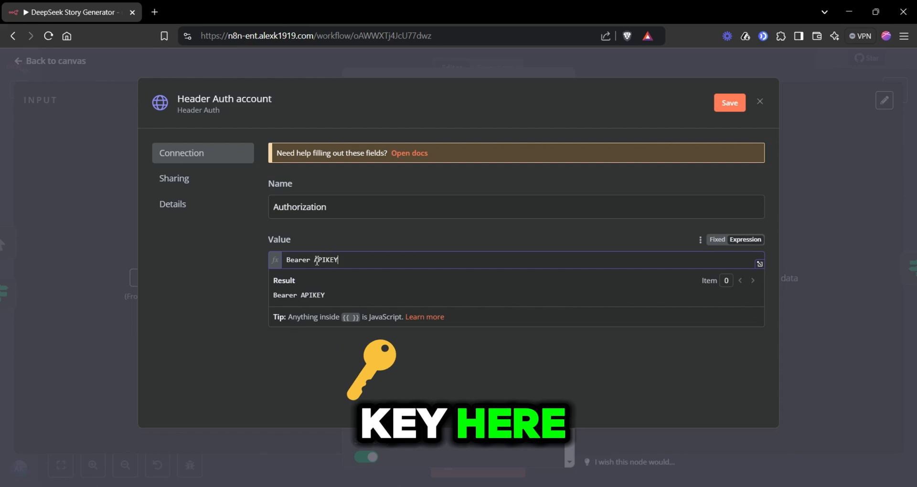
Discard the new Header Auth credential without saving and return to the workflow canvas
{"action": "left_click", "coordinate": [759, 103]}
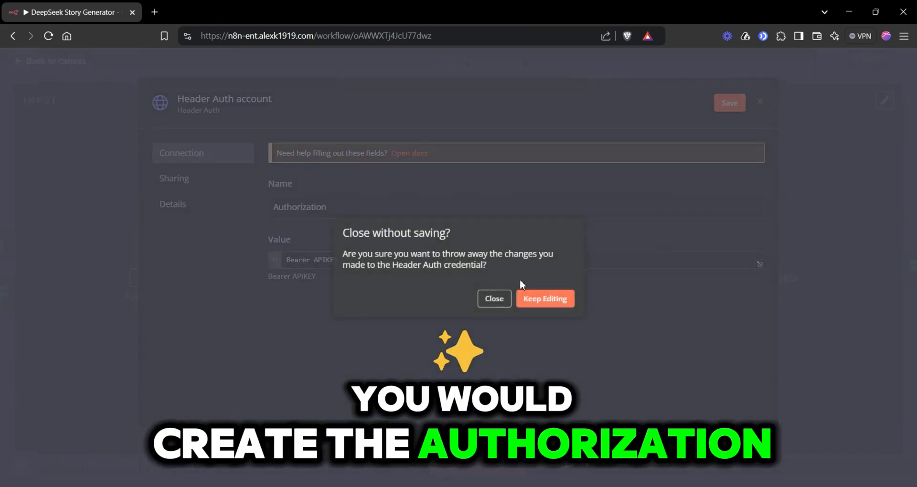
{"action": "left_click", "coordinate": [495, 299]}
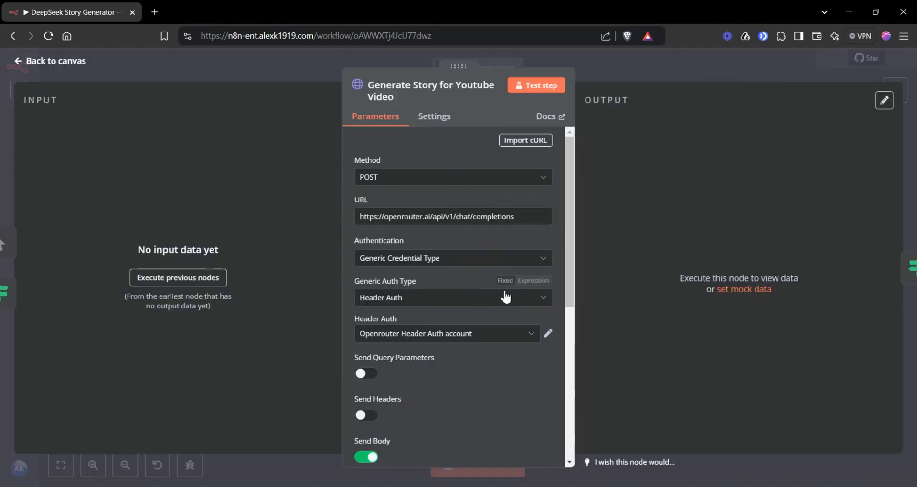
{"action": "left_click", "coordinate": [86, 66]}
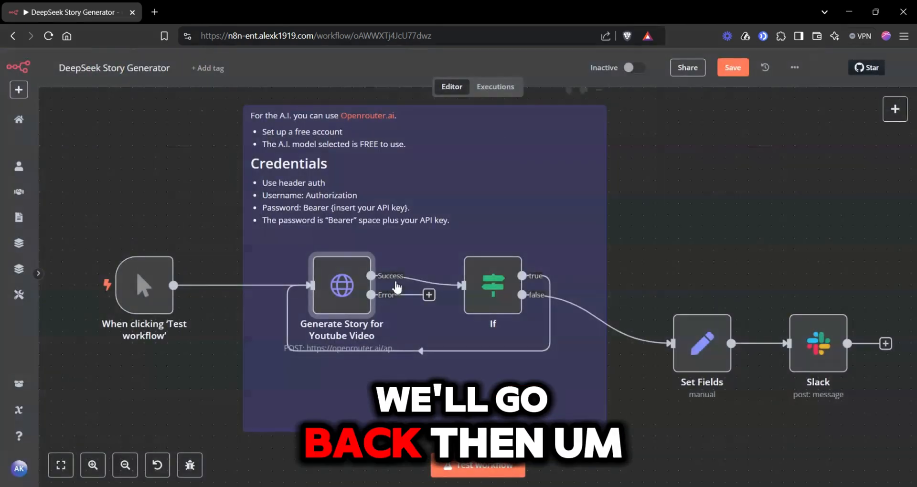
Examine the model name and story prompt in the JSON body of the Generate Story for Youtube Video node
{"action": "double_click", "coordinate": [353, 301]}
{"action": "scroll", "coordinate": [453, 297], "scroll_direction": "down", "scroll_amount": 6}
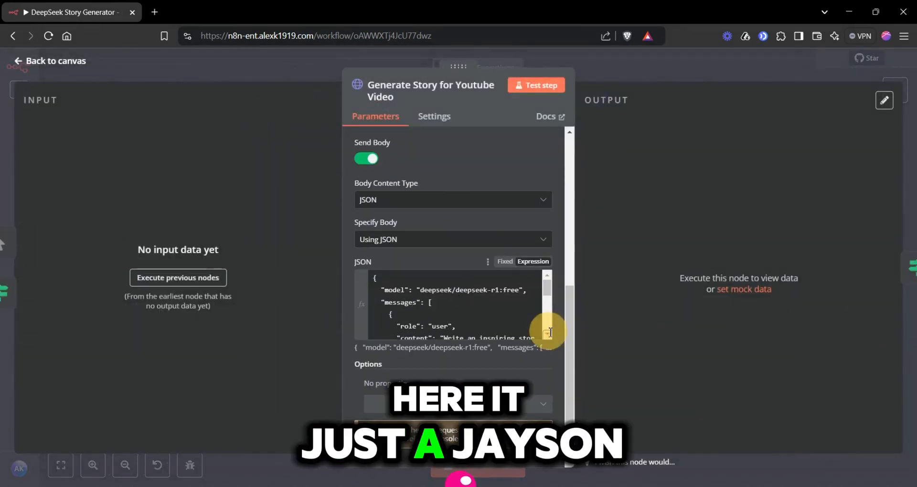
{"action": "left_click", "coordinate": [547, 335]}
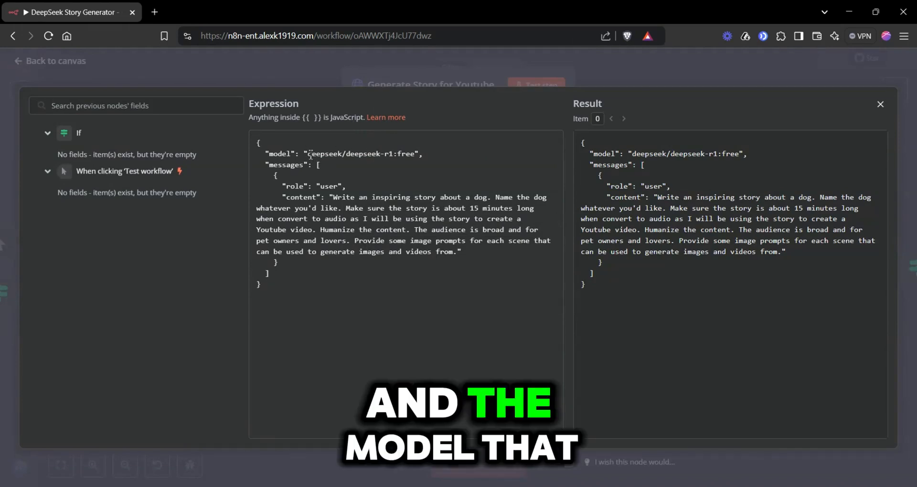
{"action": "double_click", "coordinate": [329, 154]}
{"action": "left_click_drag", "start_coordinate": [330, 154], "coordinate": [415, 154]}
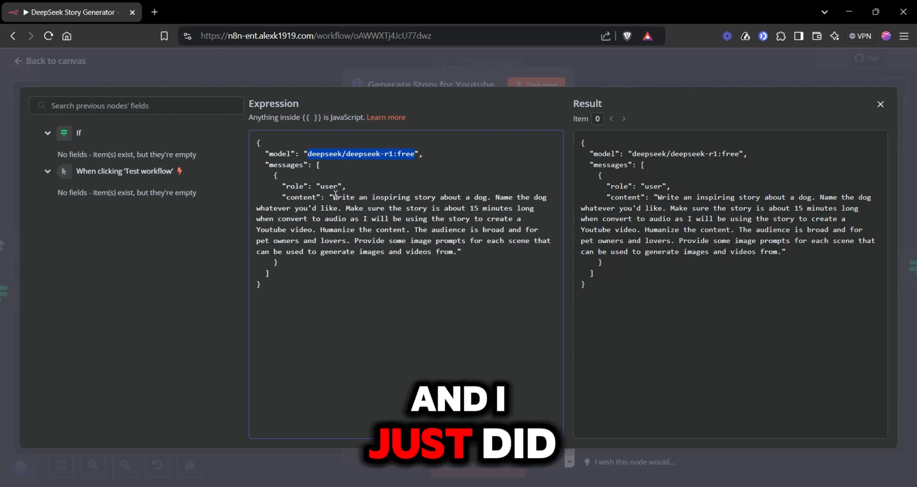
{"action": "left_click_drag", "start_coordinate": [334, 197], "coordinate": [459, 234]}
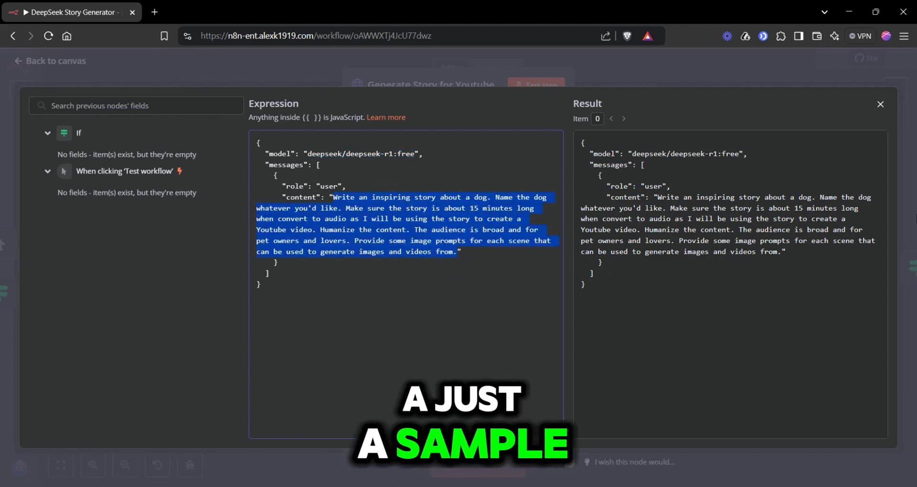
{"action": "left_click", "coordinate": [880, 104]}
{"action": "left_click", "coordinate": [61, 61]}
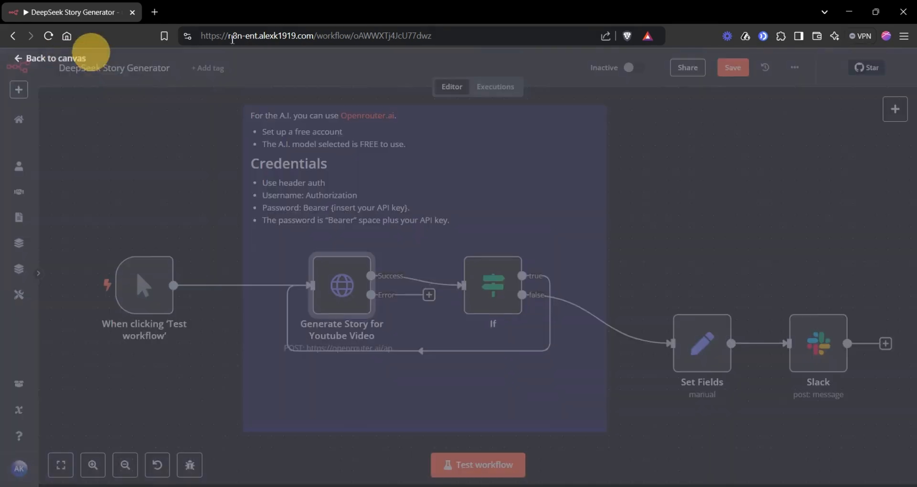
Review the If node's condition and its comparison text for too many requests
{"action": "mouse_move", "coordinate": [507, 249]}
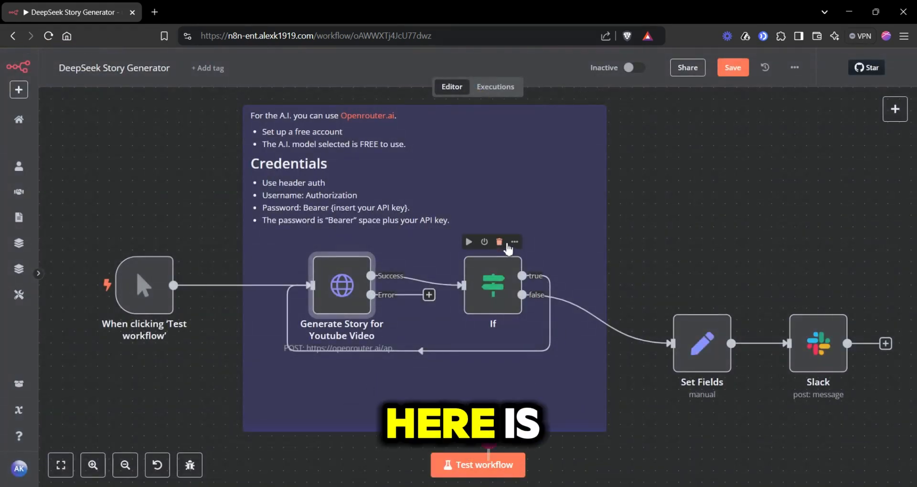
{"action": "mouse_move", "coordinate": [357, 291]}
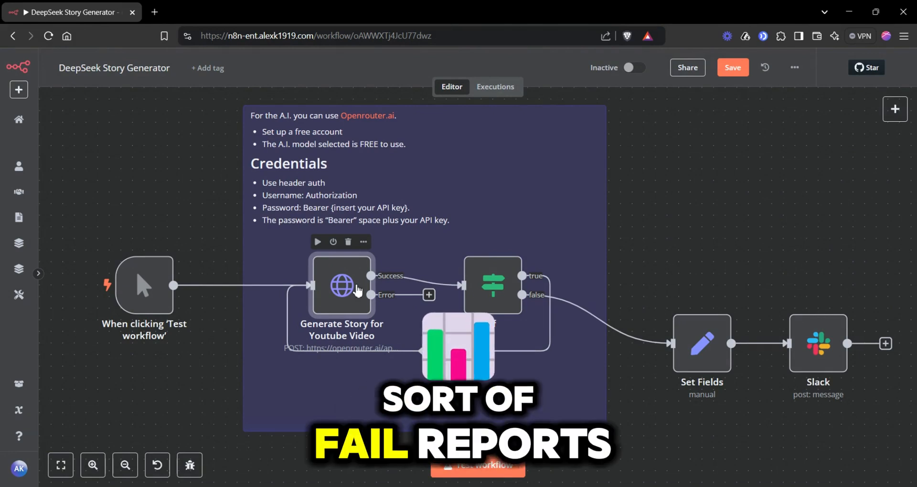
{"action": "double_click", "coordinate": [483, 293]}
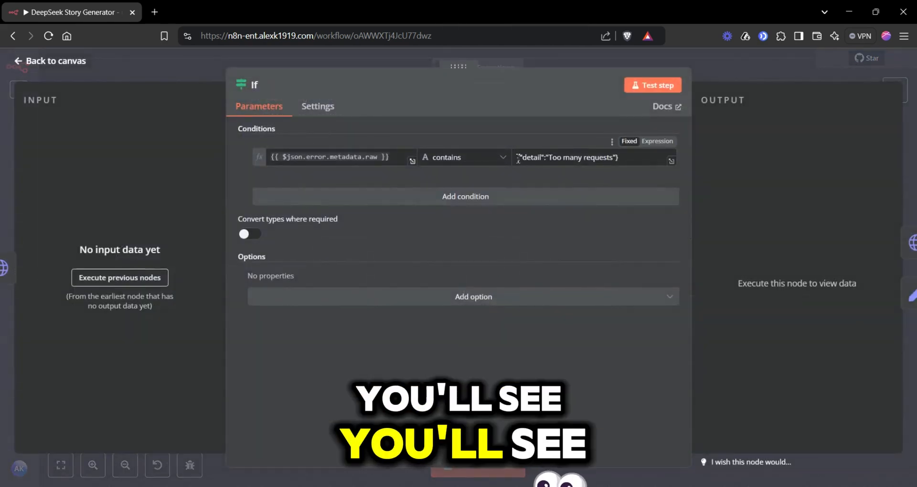
{"action": "left_click_drag", "start_coordinate": [518, 159], "coordinate": [644, 159]}
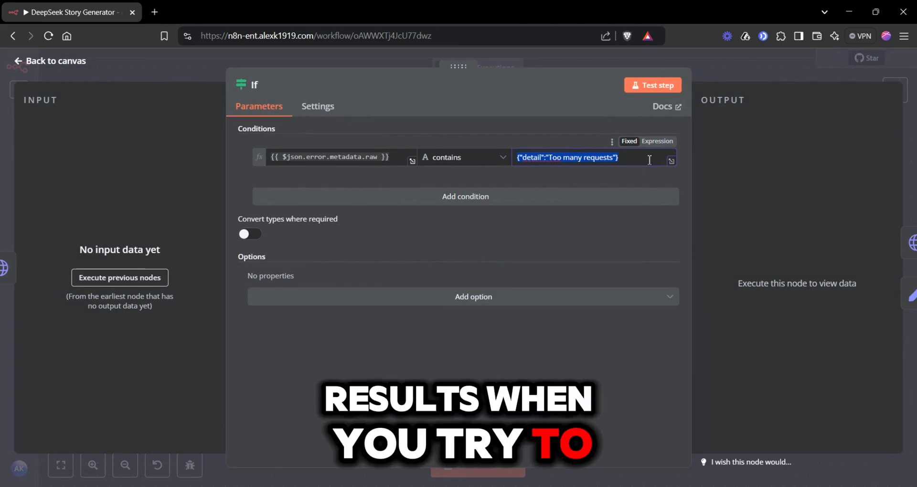
{"action": "left_click", "coordinate": [74, 71]}
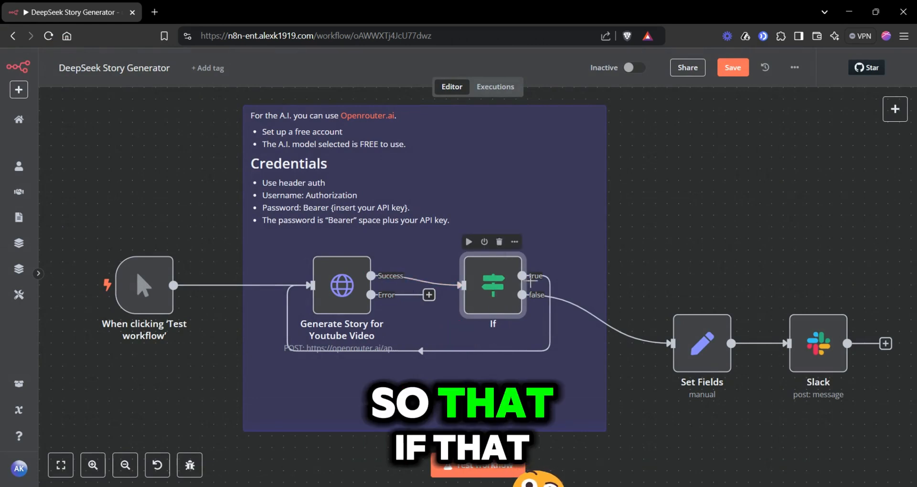
{"action": "mouse_move", "coordinate": [301, 301]}
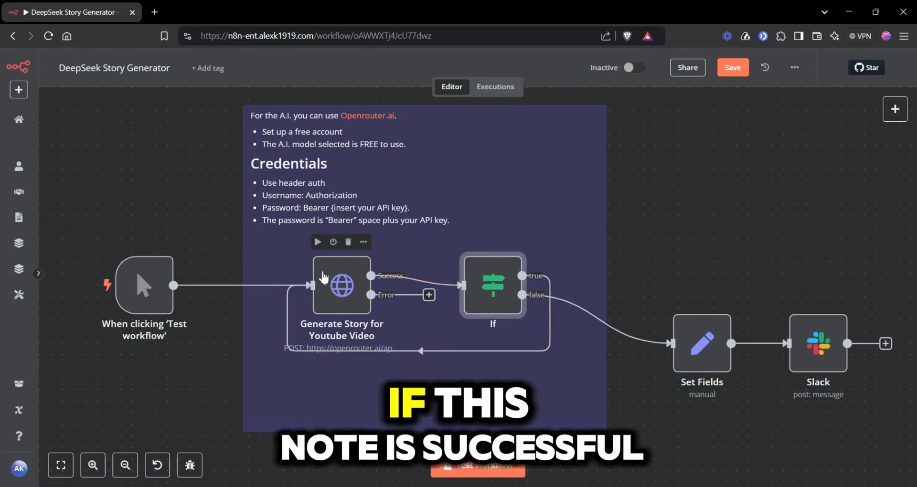
{"action": "mouse_move", "coordinate": [486, 290]}
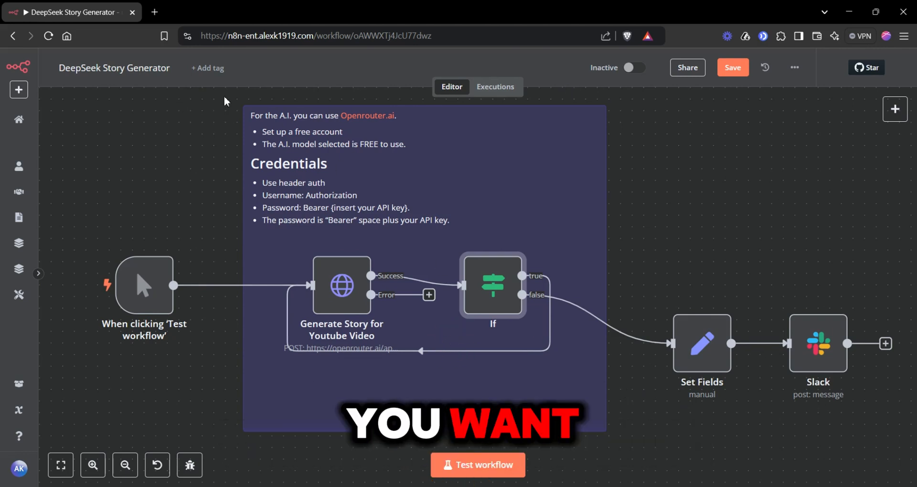
{"action": "left_click", "coordinate": [239, 101]}
{"action": "left_click_drag", "start_coordinate": [266, 129], "coordinate": [632, 443]}
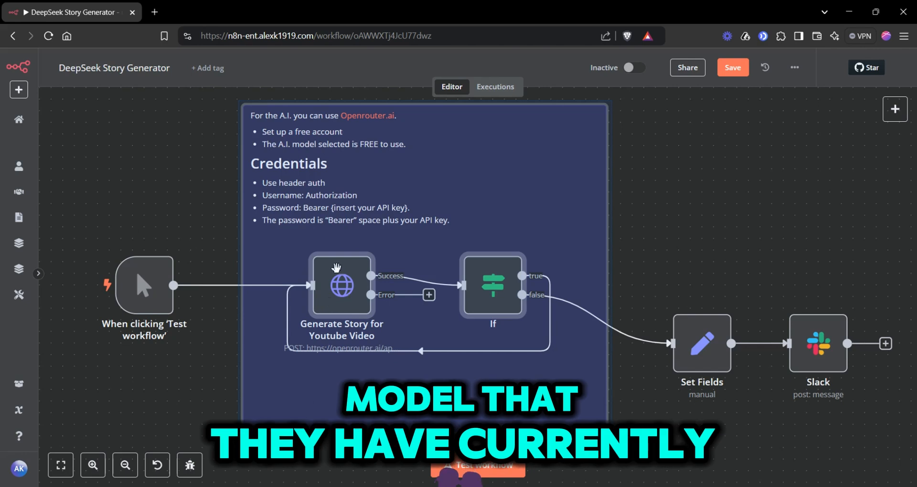
{"action": "left_click", "coordinate": [222, 232]}
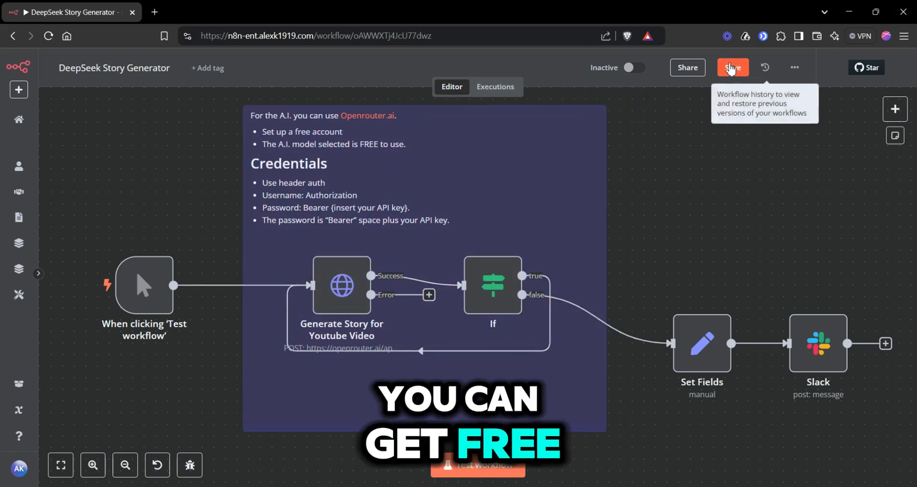